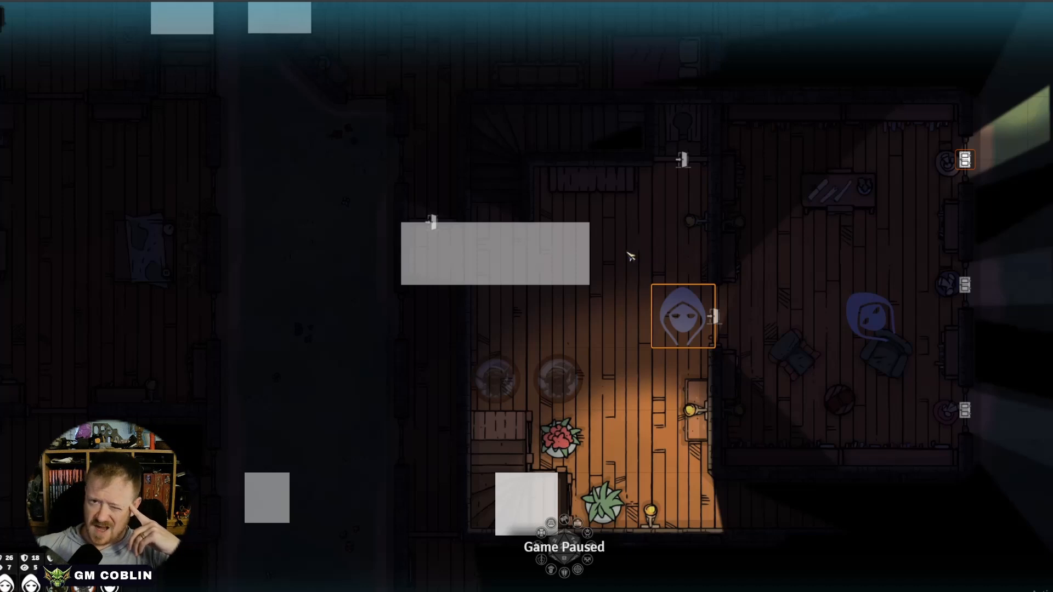
- Preview the blue and the red ambient light in the central room by switching each one on and off
left_click_drag(668, 247, 639, 242)
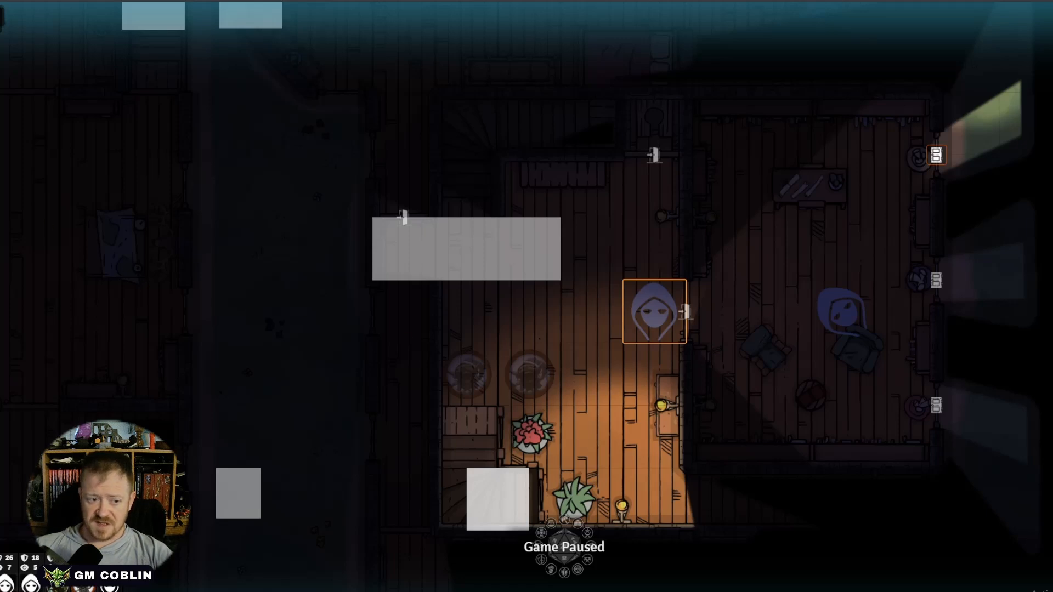
left_click(0, 169)
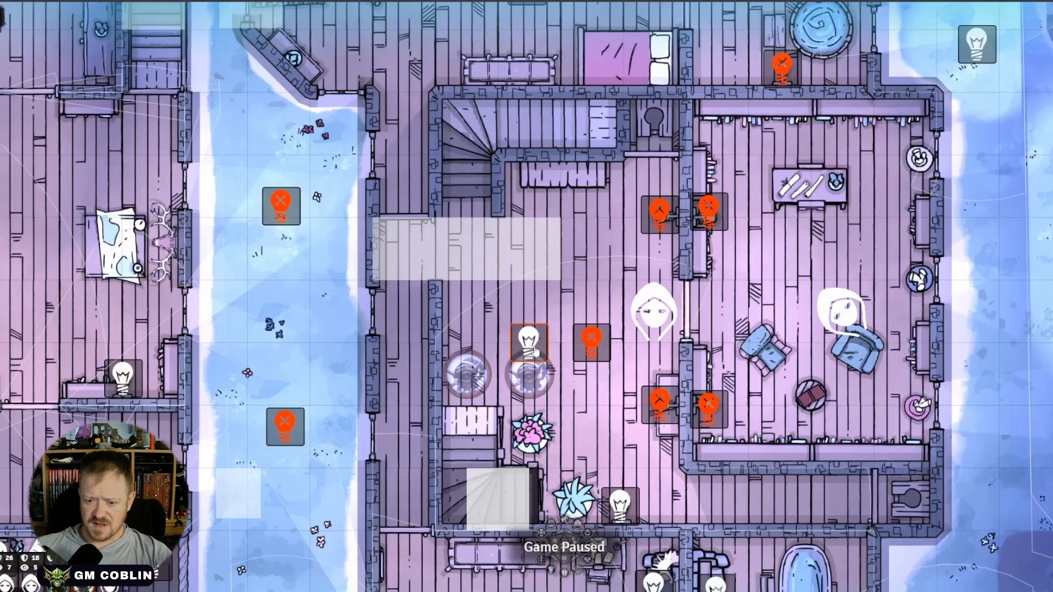
right_click(531, 349)
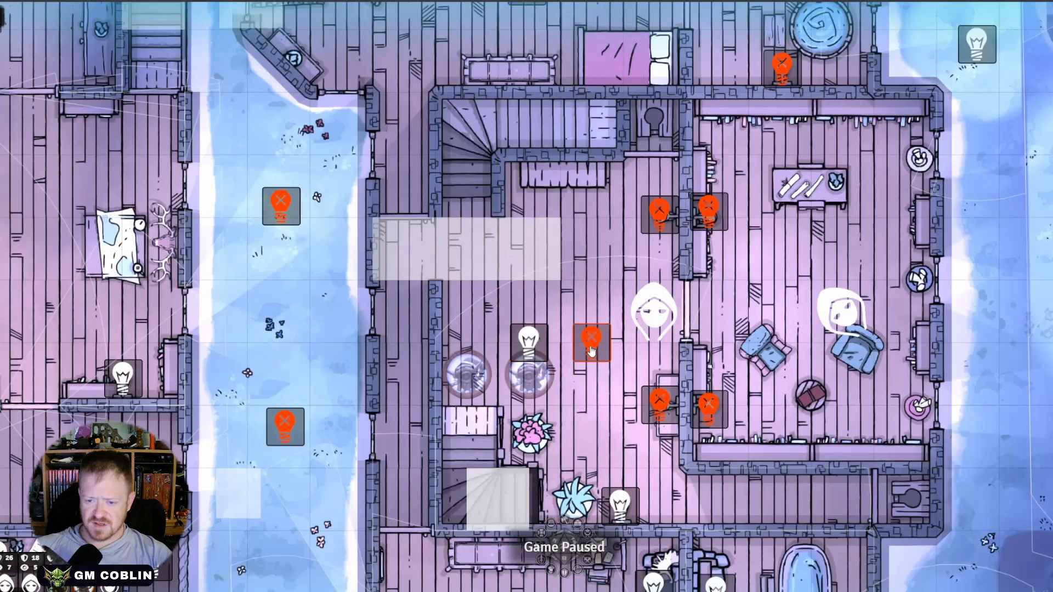
right_click(524, 353)
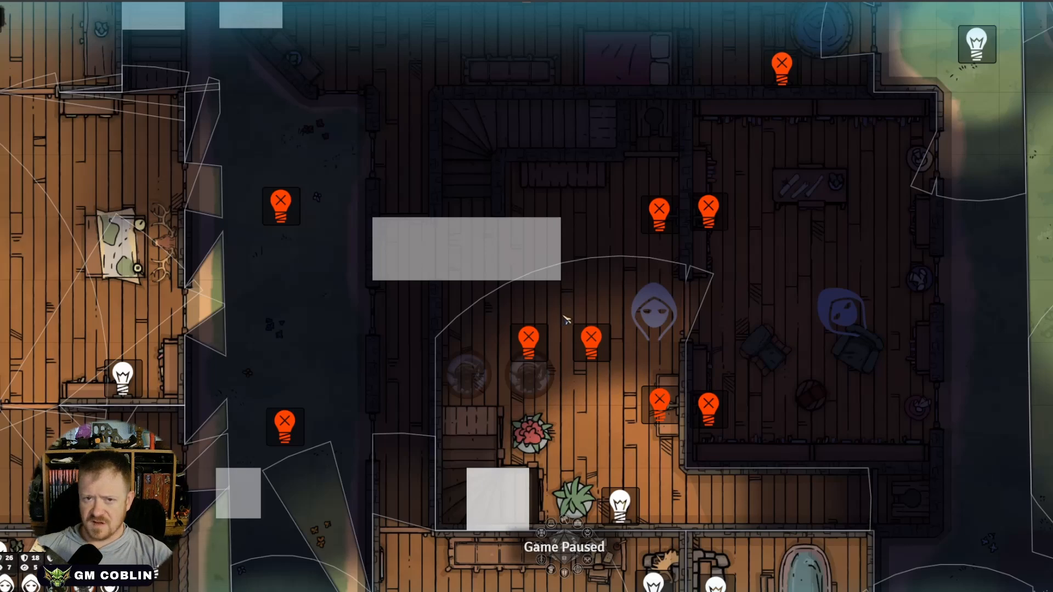
right_click(528, 343)
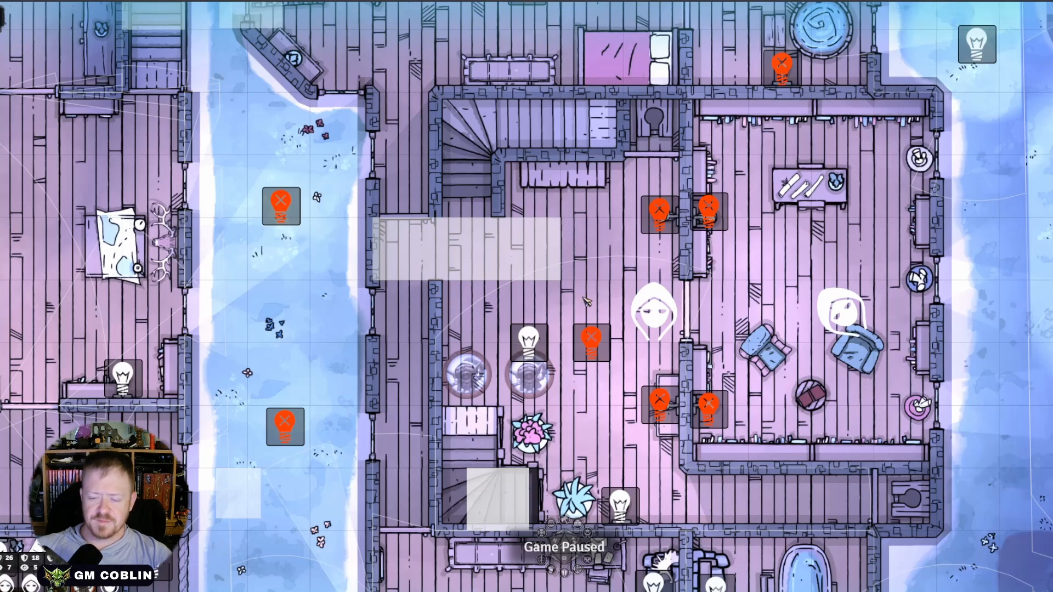
right_click(530, 350)
right_click(586, 347)
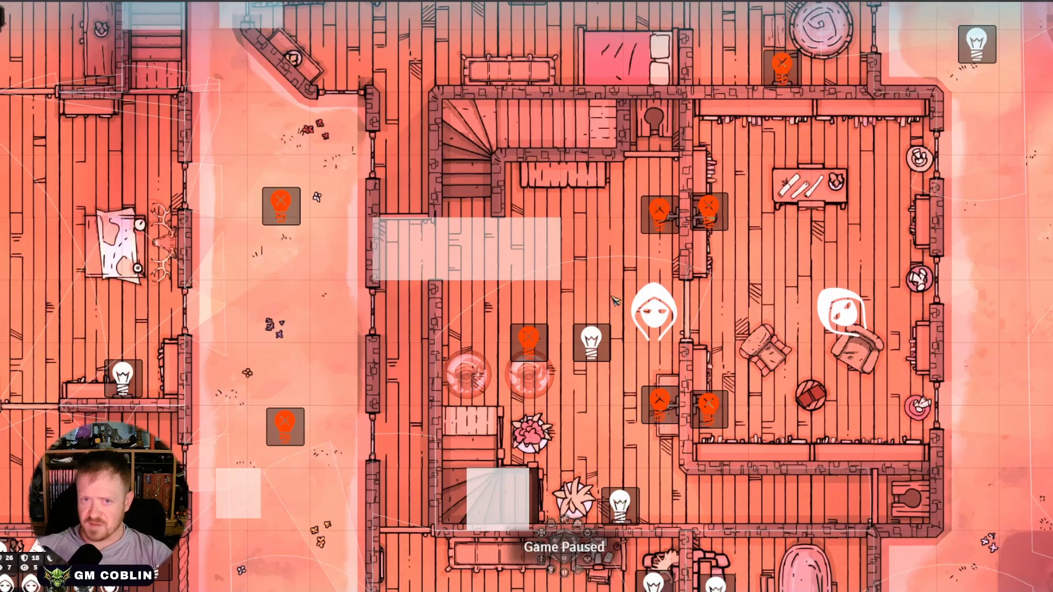
right_click(579, 352)
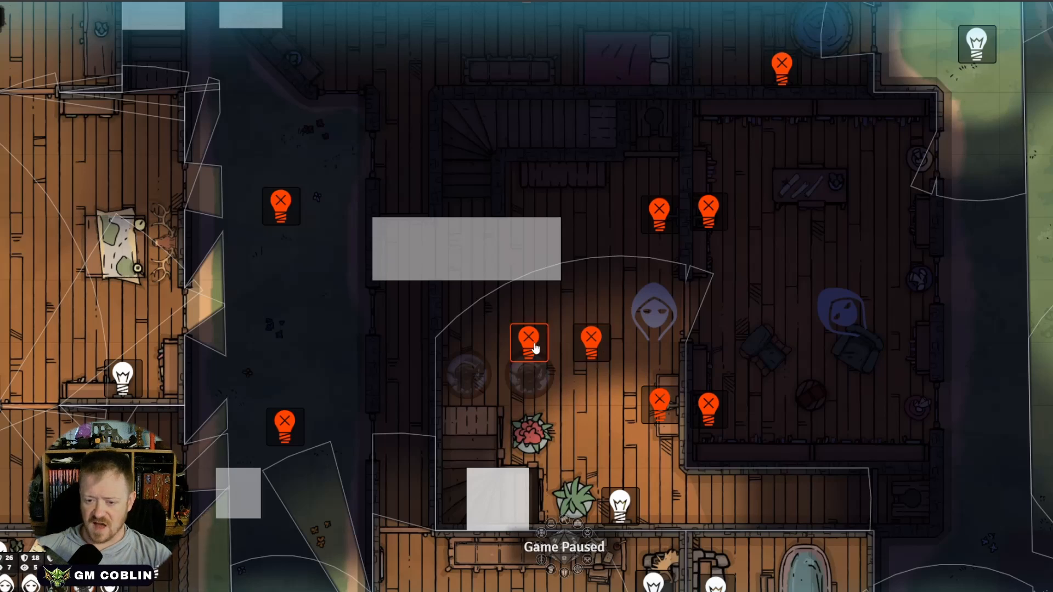
- Inspect the basic configuration of the blue ambient light above the goblin tokens
double_click(533, 345)
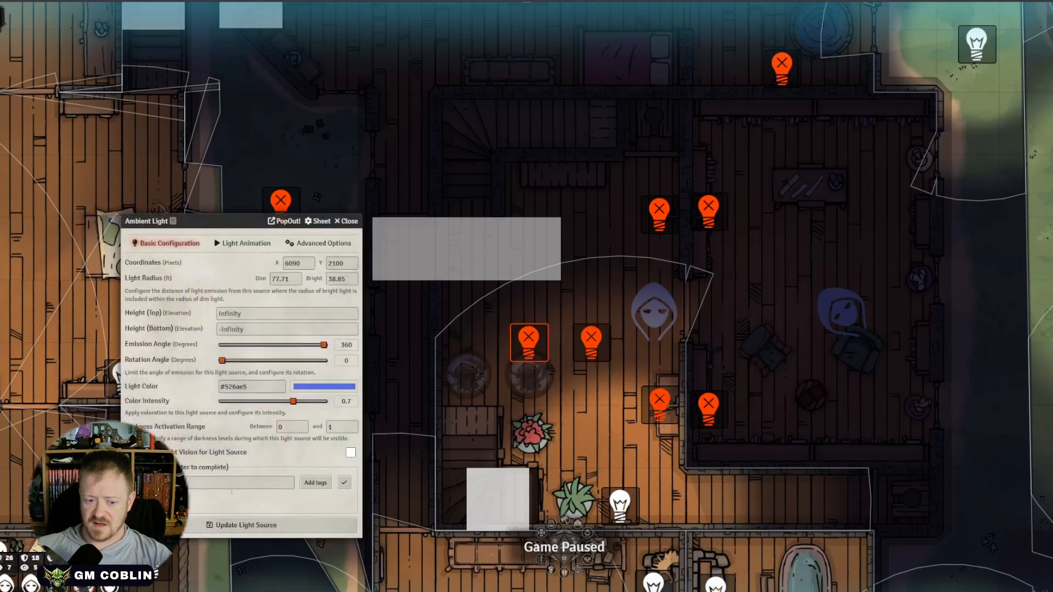
left_click(350, 221)
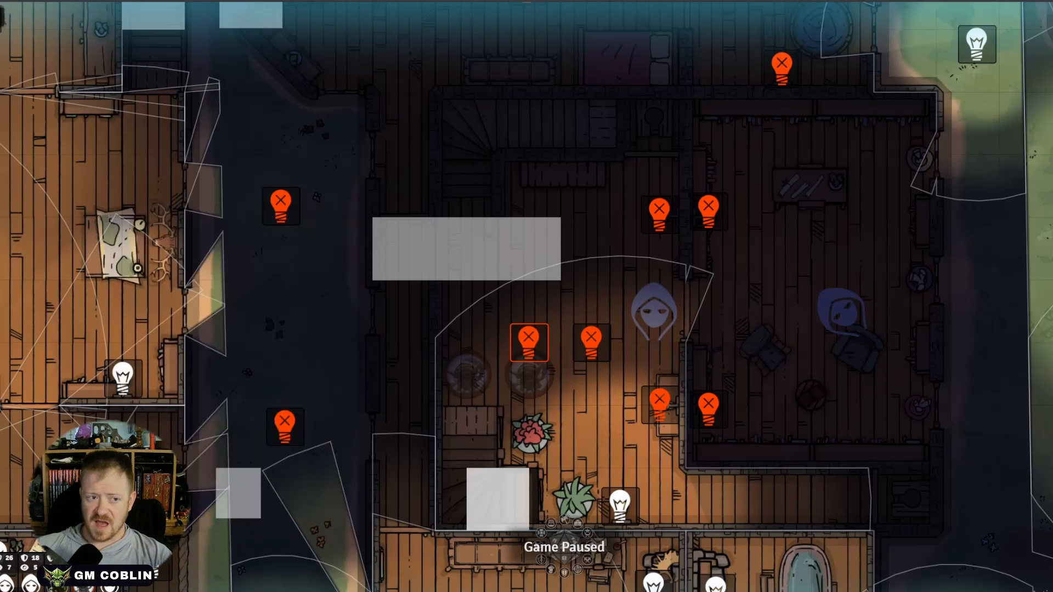
- Inspect the character sheet and the token configuration of the Insane Goblin (7) token above the stairs
double_click(475, 384)
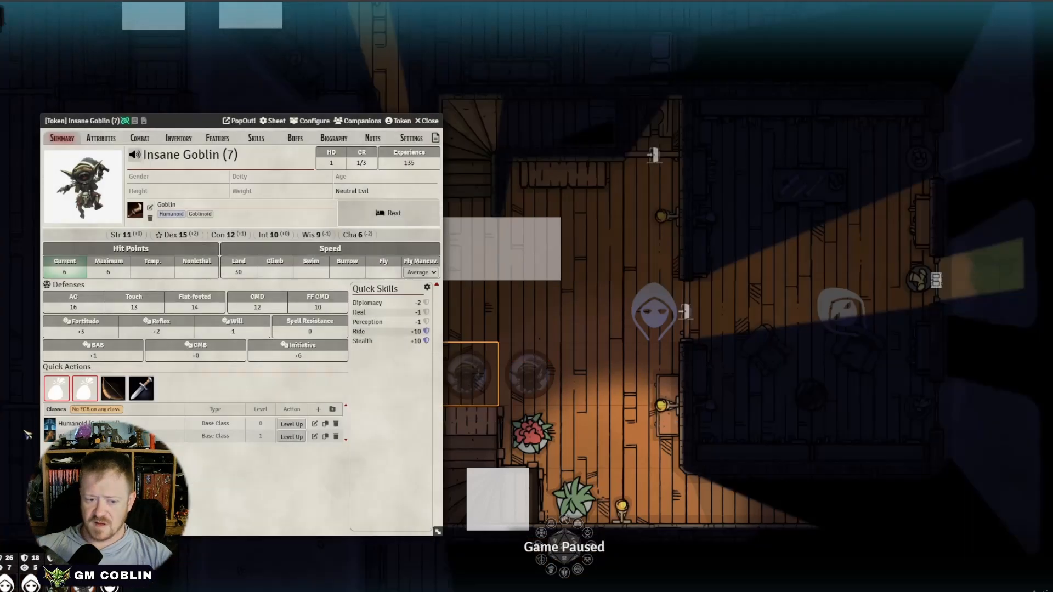
left_click(427, 121)
right_click(454, 401)
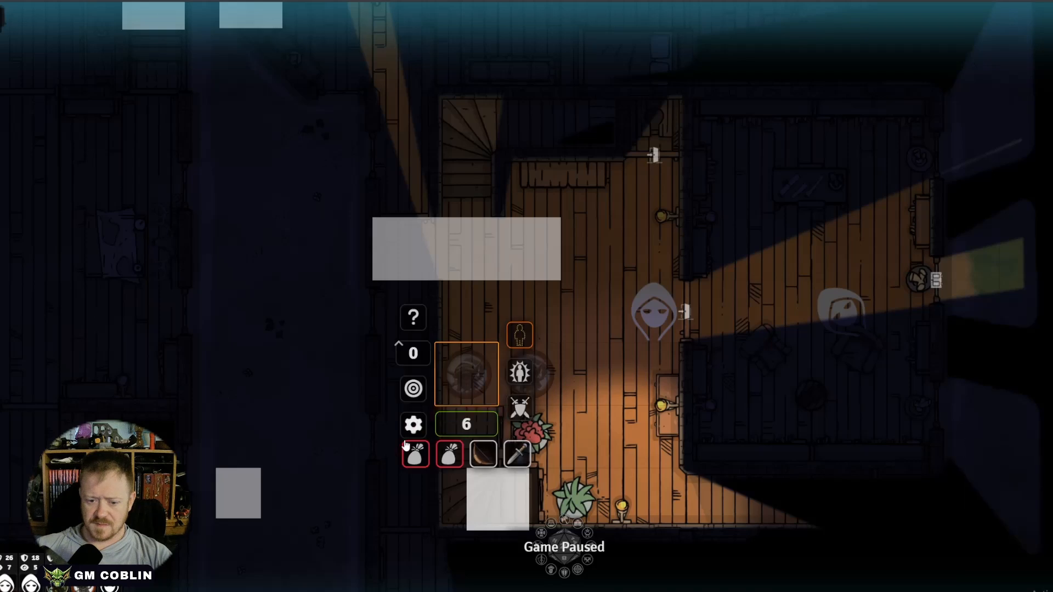
left_click(414, 425)
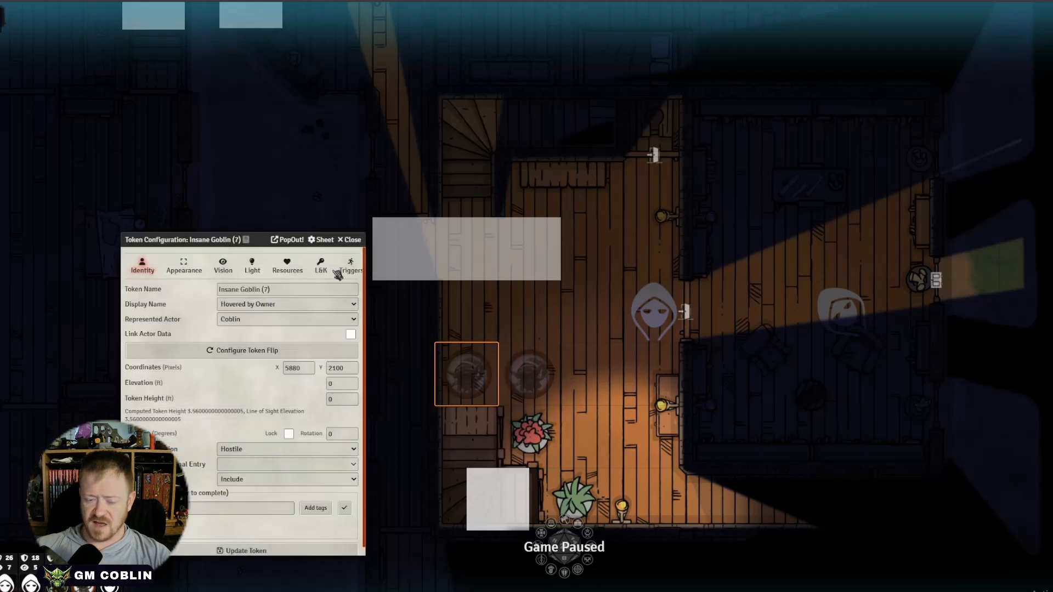
left_click(351, 240)
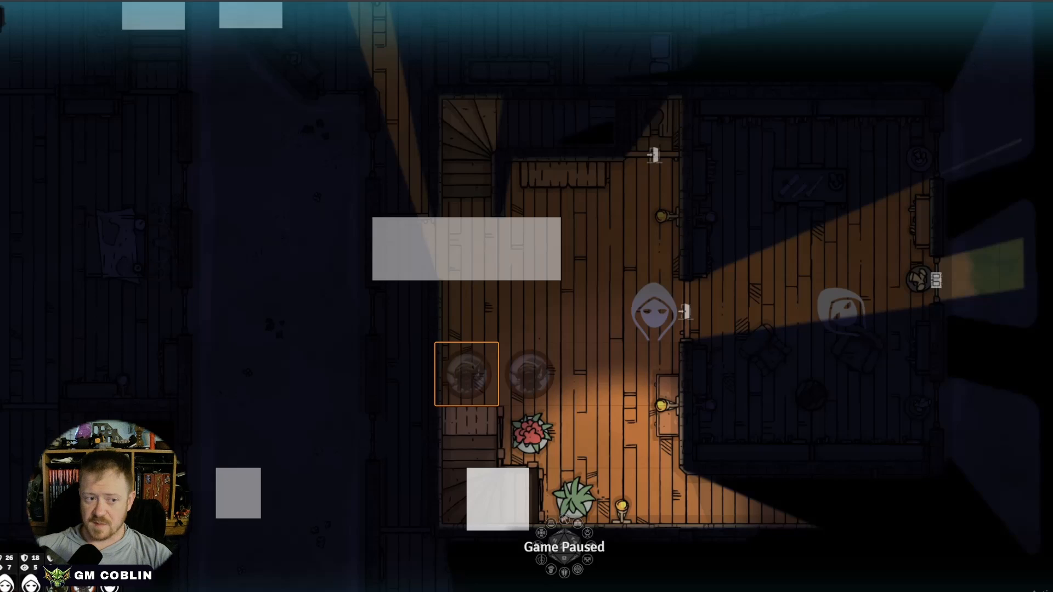
- Review the trigger actions of the first two tiles in the row of three white tiles, and return to the token layer
left_click(2, 124)
double_click(418, 256)
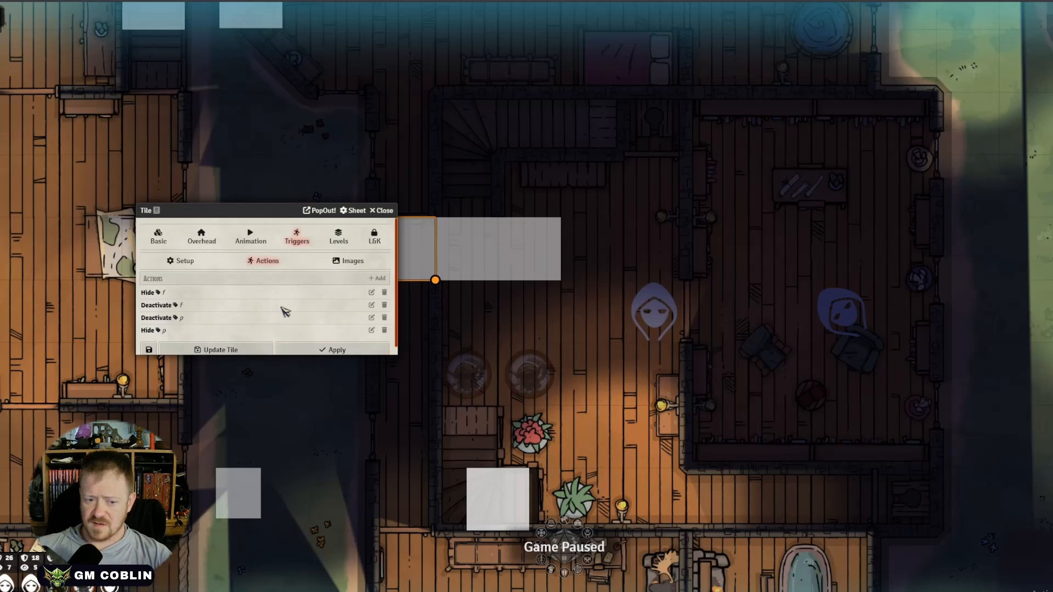
left_click(381, 211)
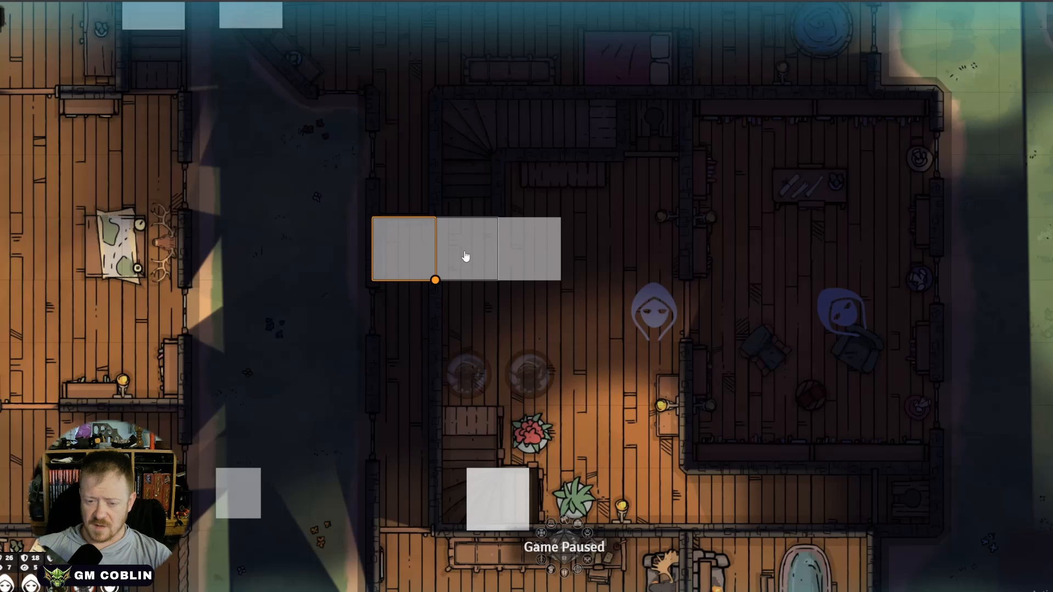
double_click(465, 256)
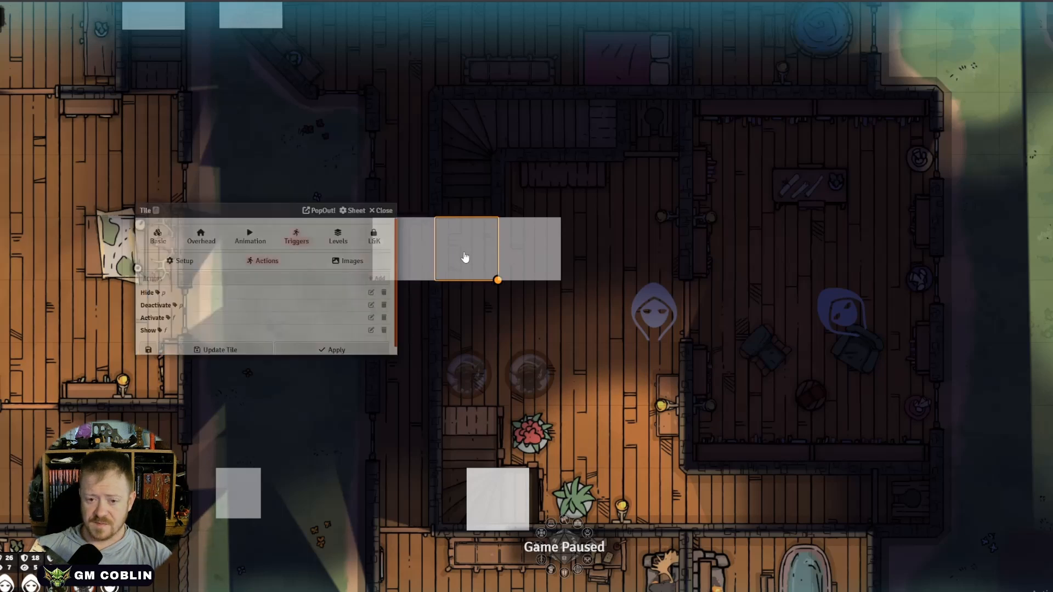
left_click(387, 212)
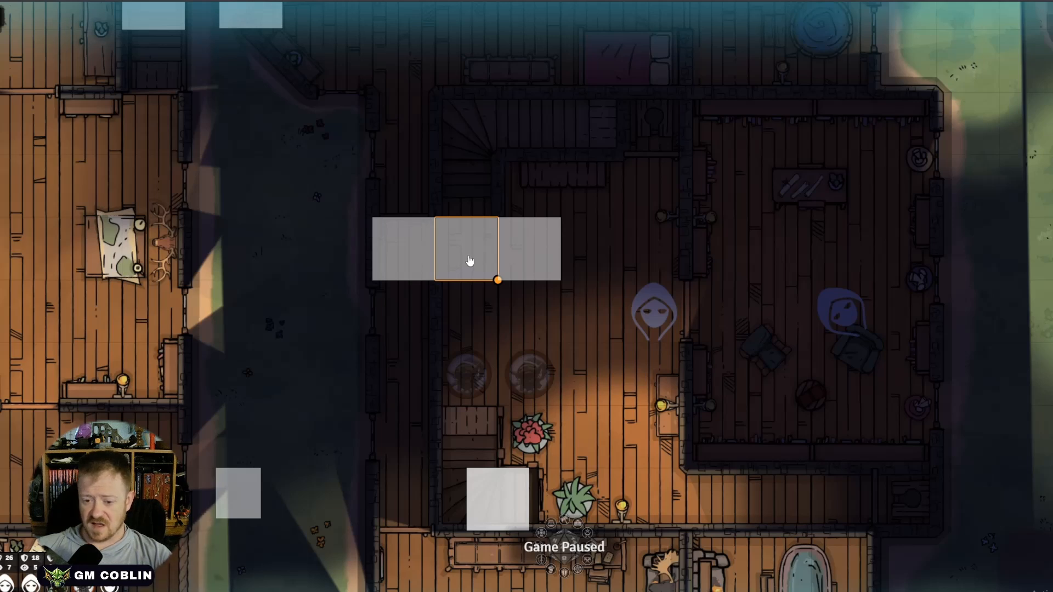
double_click(469, 261)
key("Escape")
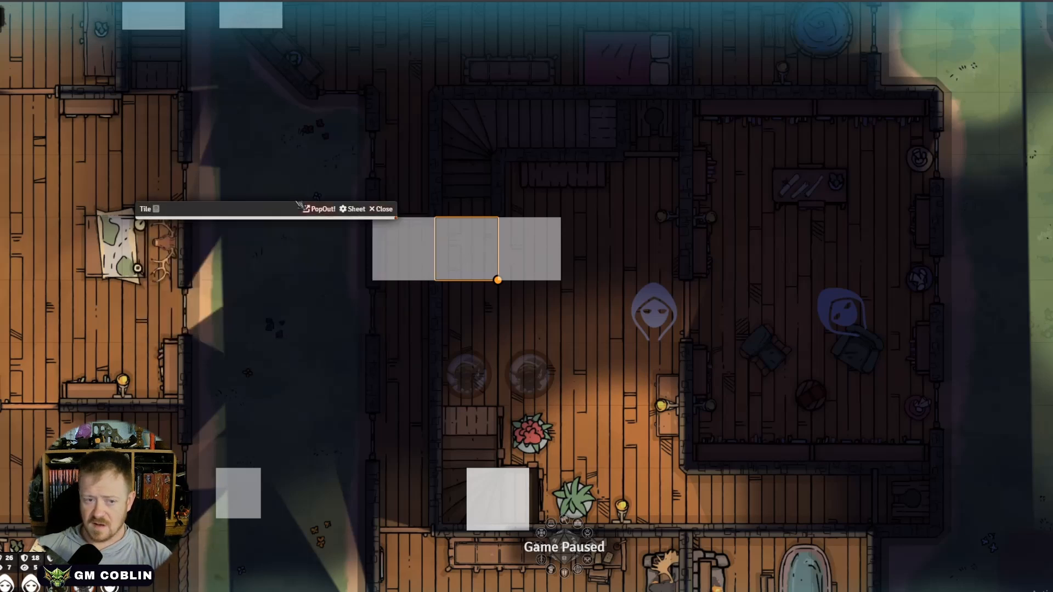
left_click(1, 16)
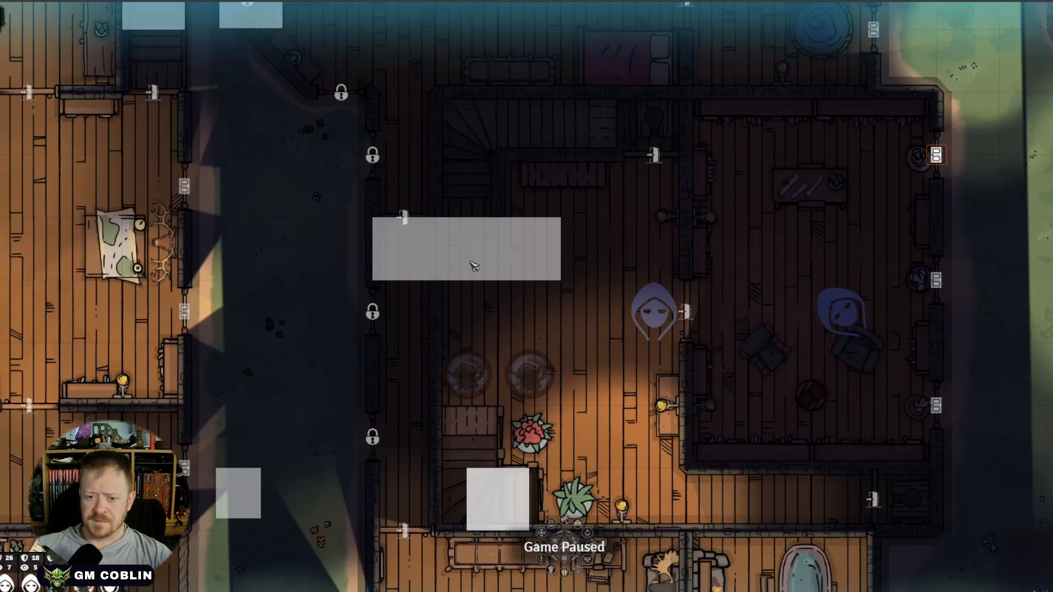
- Compare the view of the goblin token above the red flowers with the hooded token's view under red and normal lighting
key("Tab")
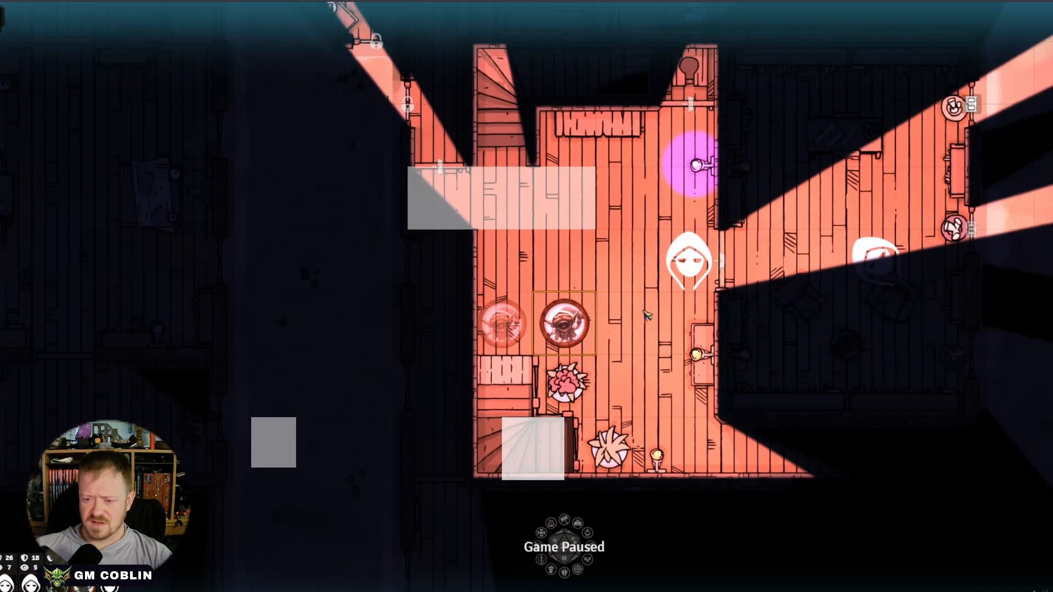
key("Tab")
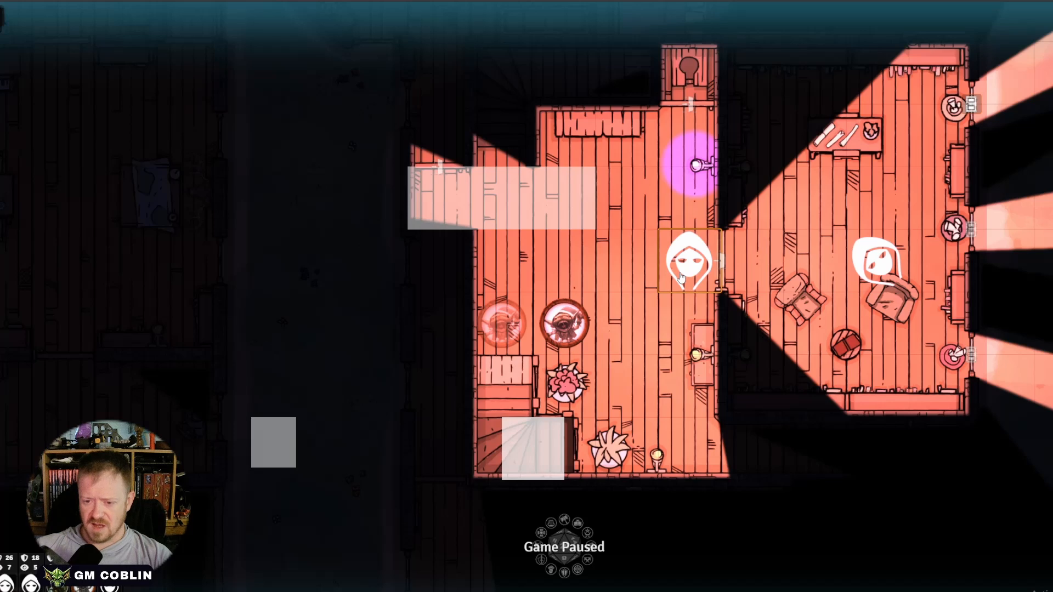
left_click(559, 329)
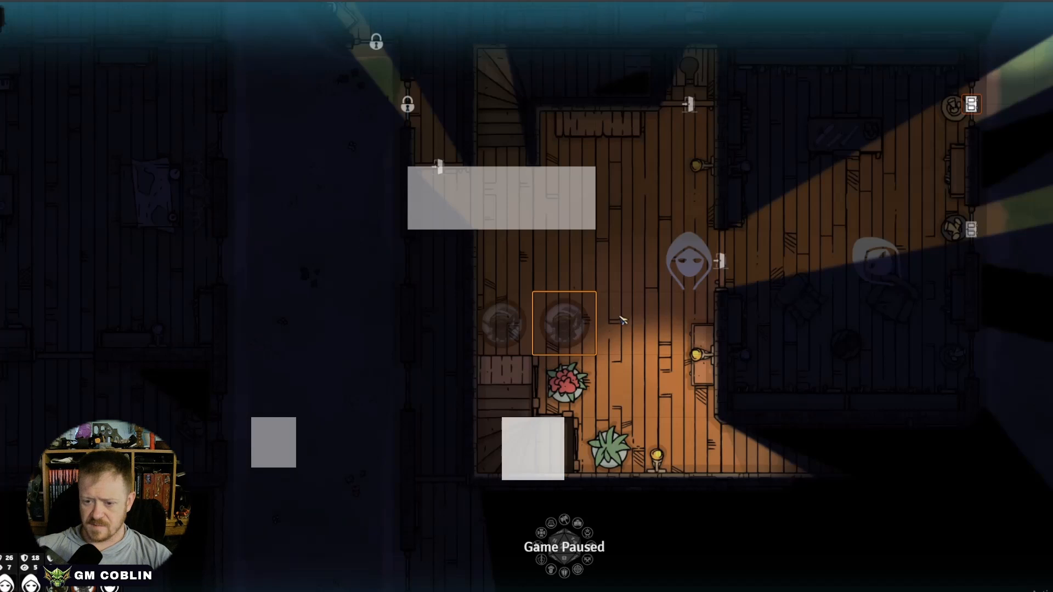
right_click(563, 328)
right_click(622, 295)
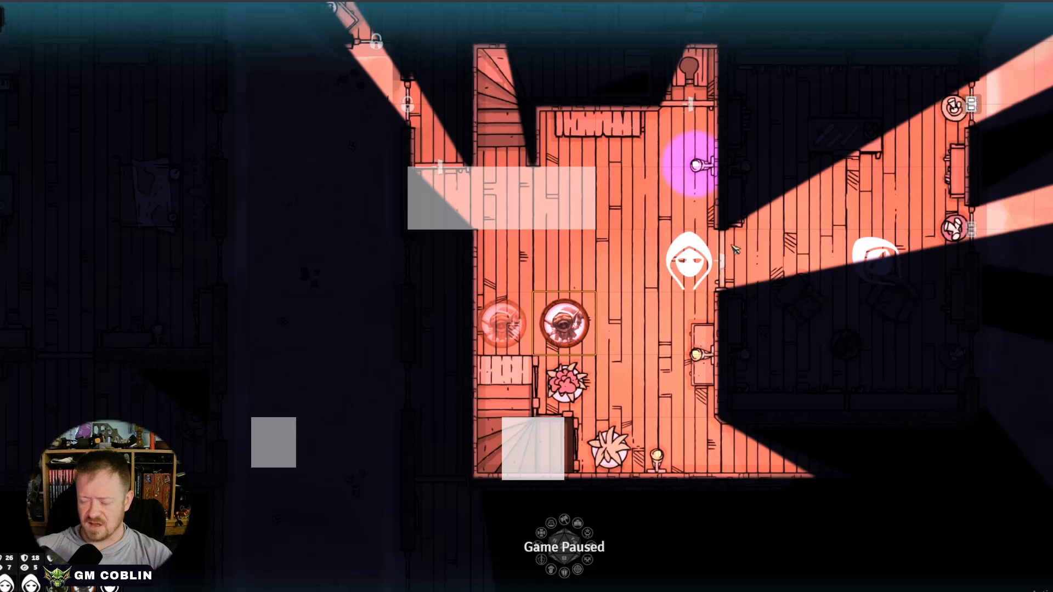
- Examine the status effects of the goblin token above the red flowers
right_click(564, 331)
left_click(617, 357)
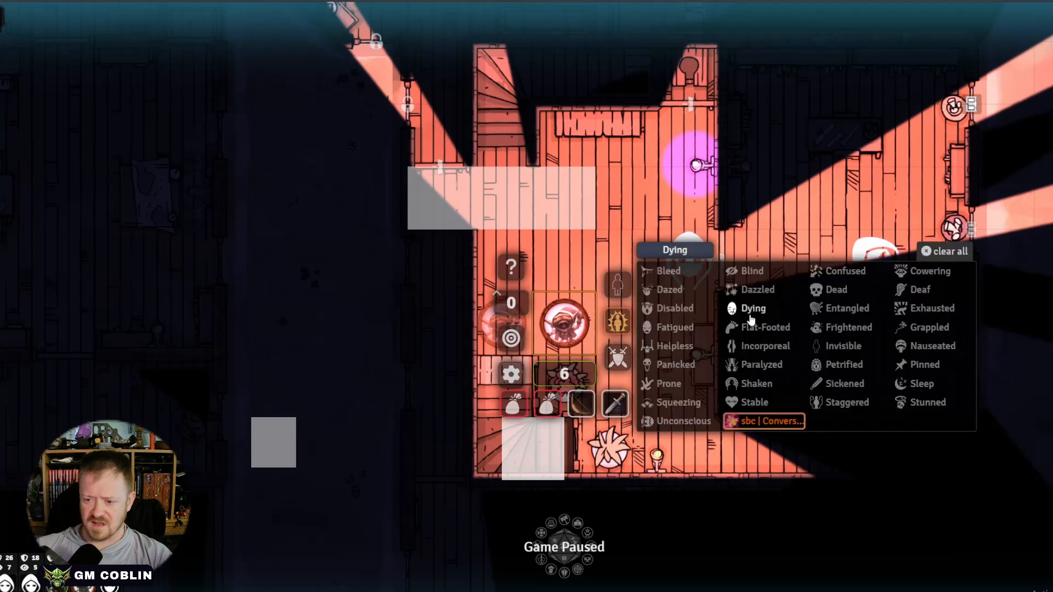
right_click(570, 323)
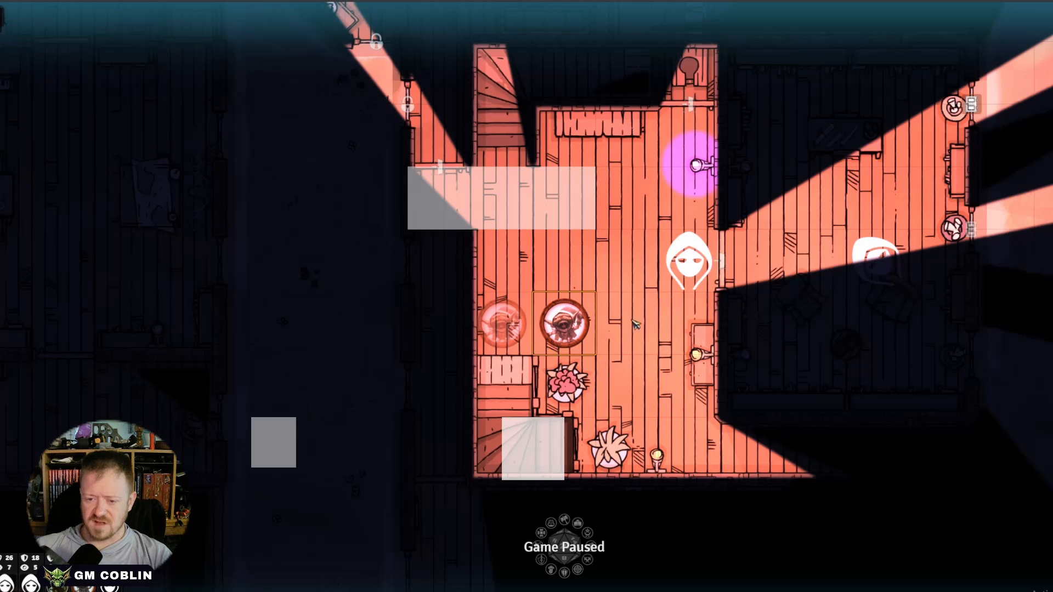
- Check on the lighting layer which ambient lights are active in the red lighting state, and return to the token layer
mouse_move(565, 319)
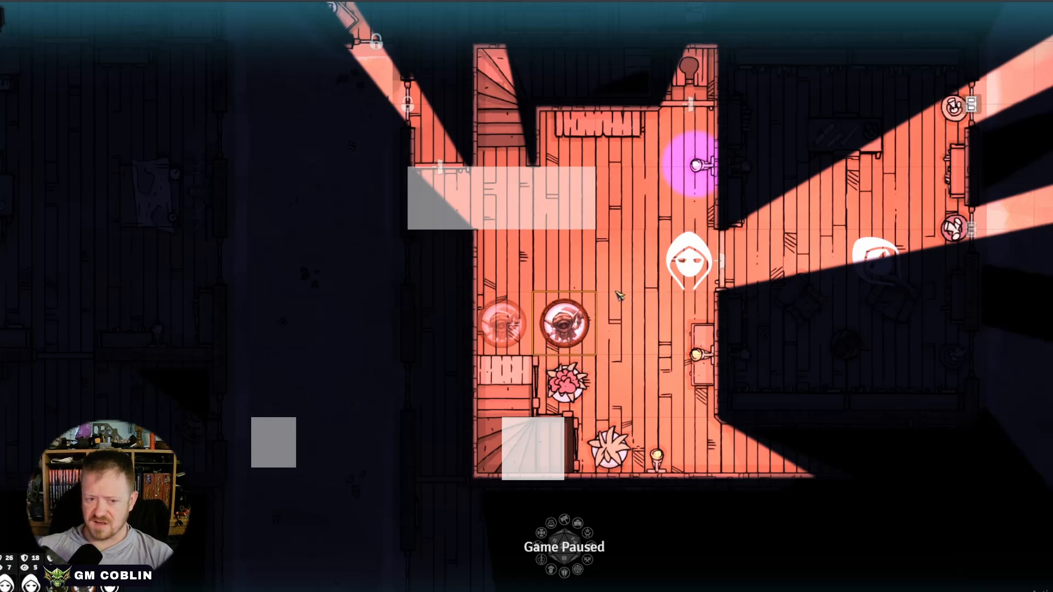
left_click(1, 208)
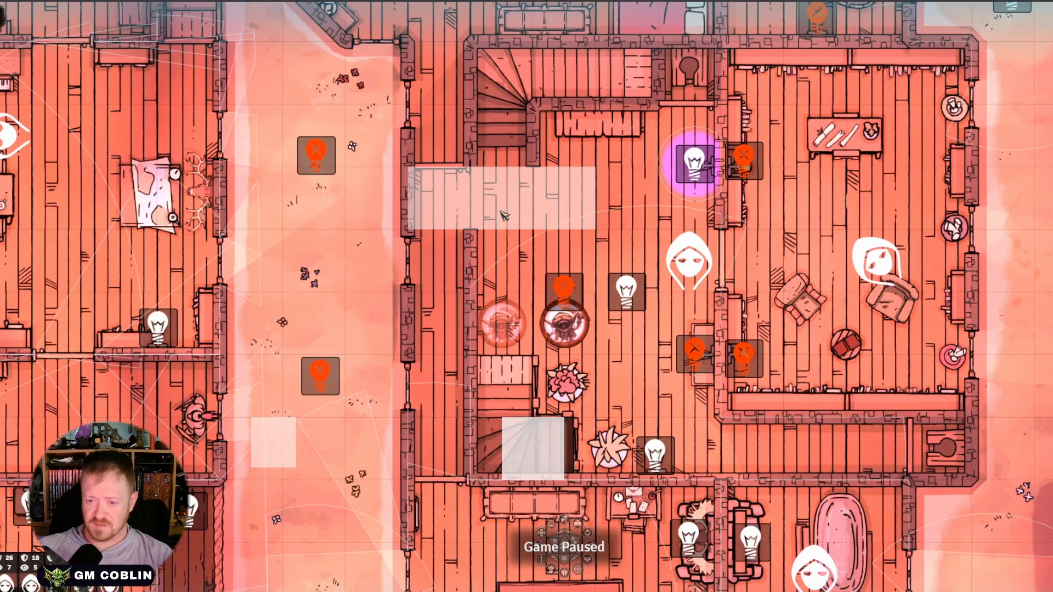
left_click(1, 22)
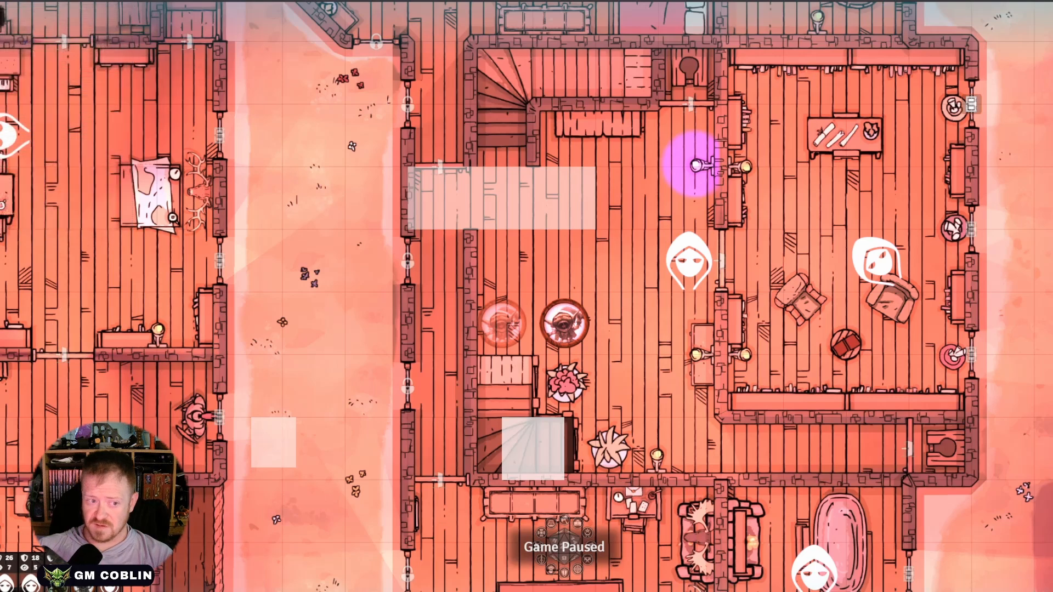
- Select the hooded token at the doorway and cycle the scene between blue, normal and red lighting, ending on red
left_click(688, 260)
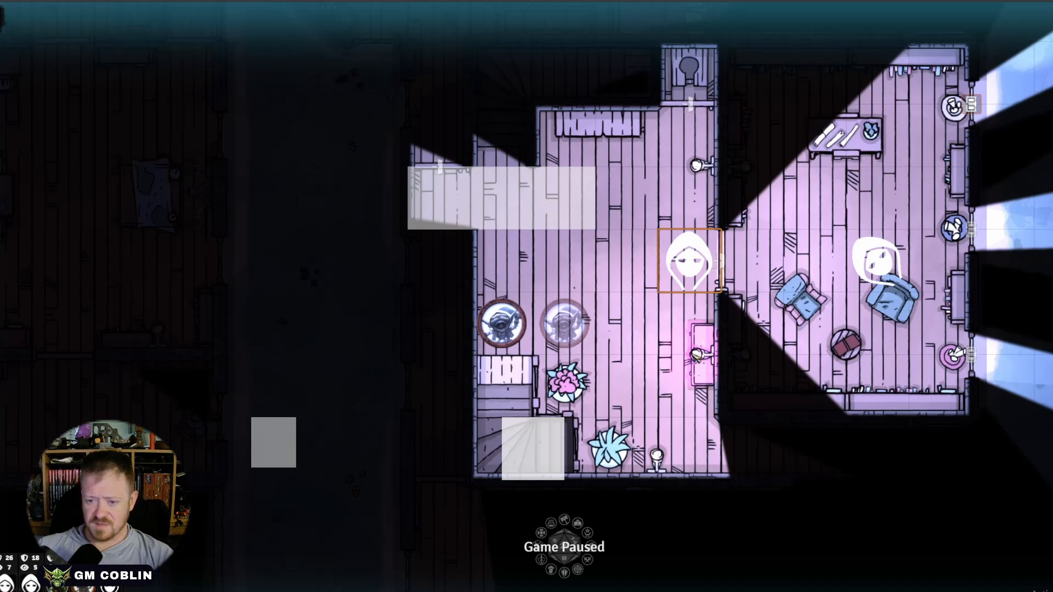
key("ctrl+g")
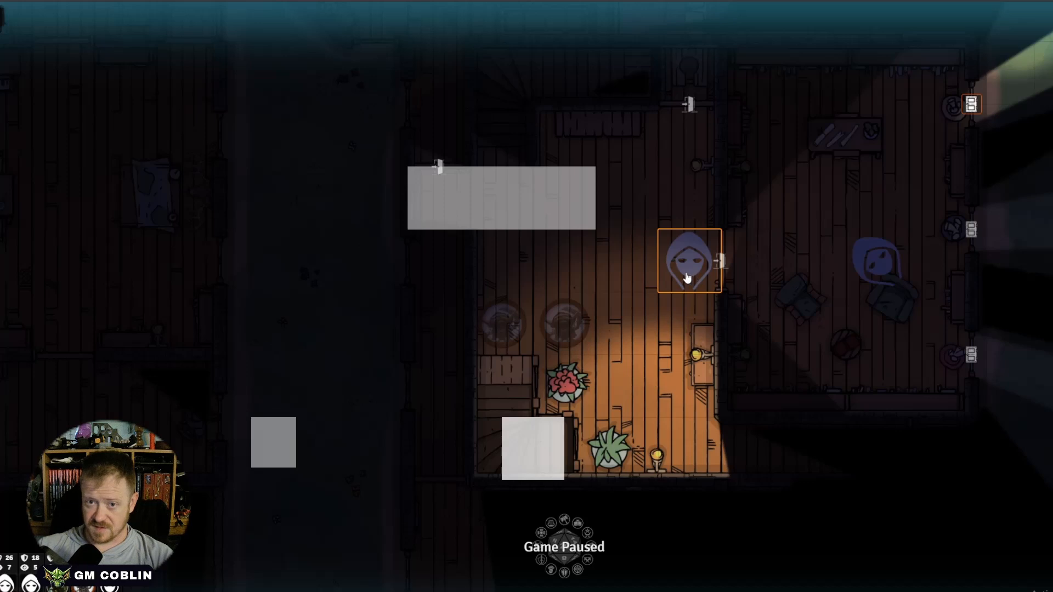
left_click(509, 316)
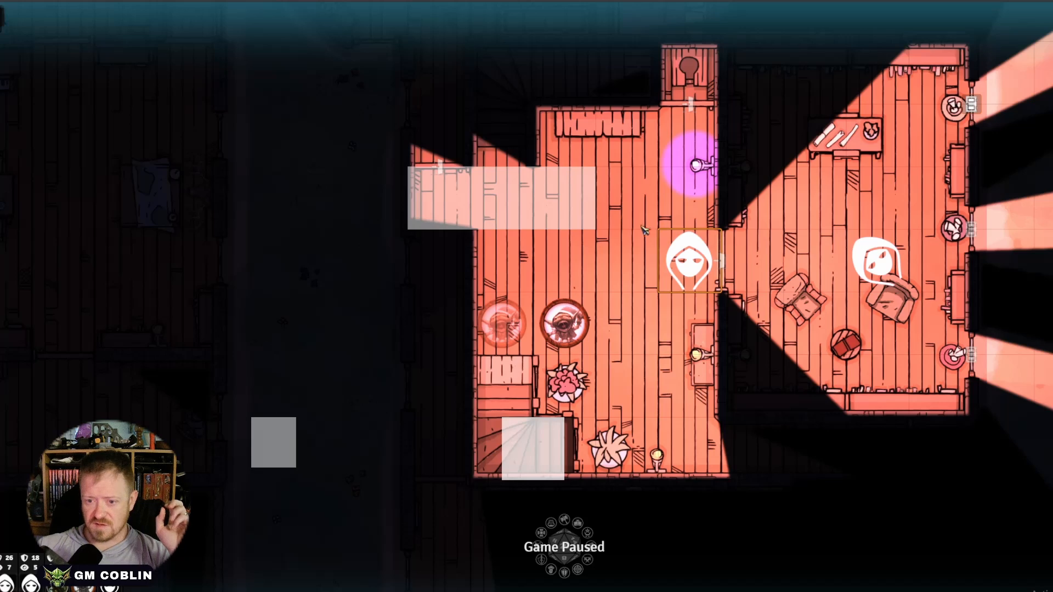
left_click(558, 201)
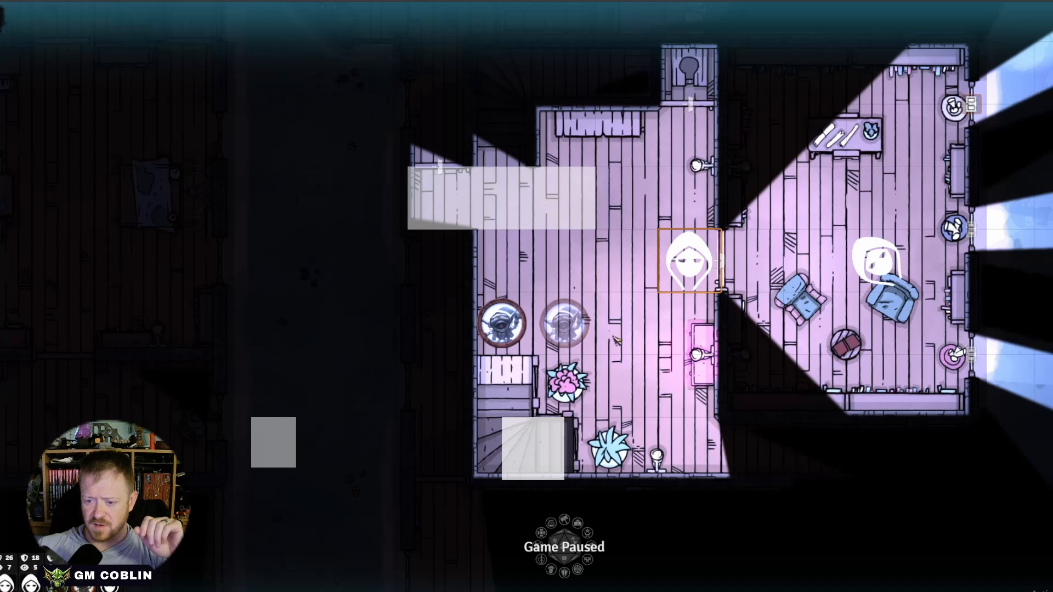
mouse_move(514, 323)
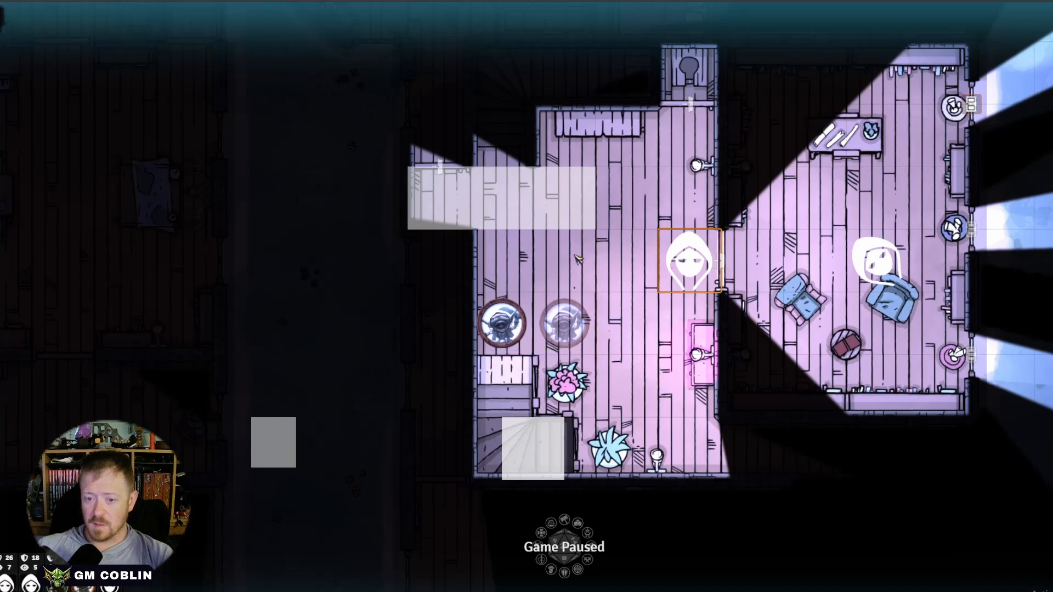
left_click(448, 206)
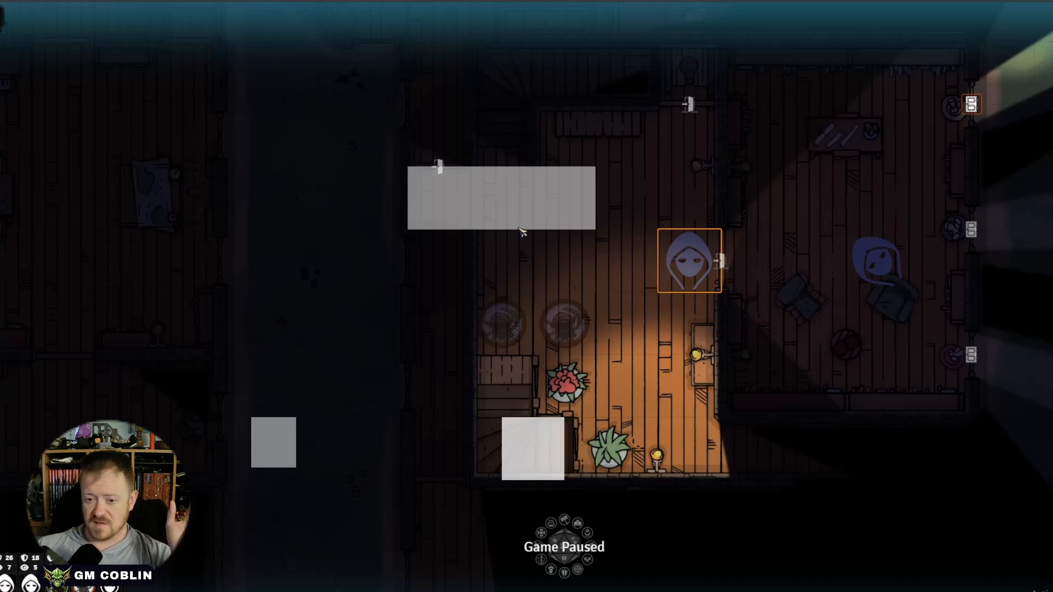
key("ctrl+g")
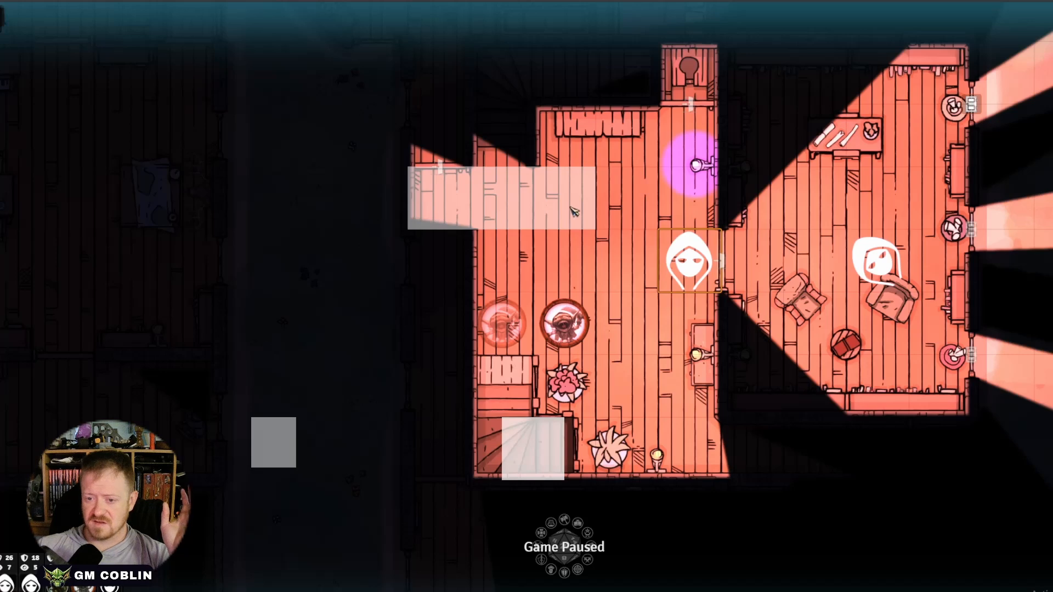